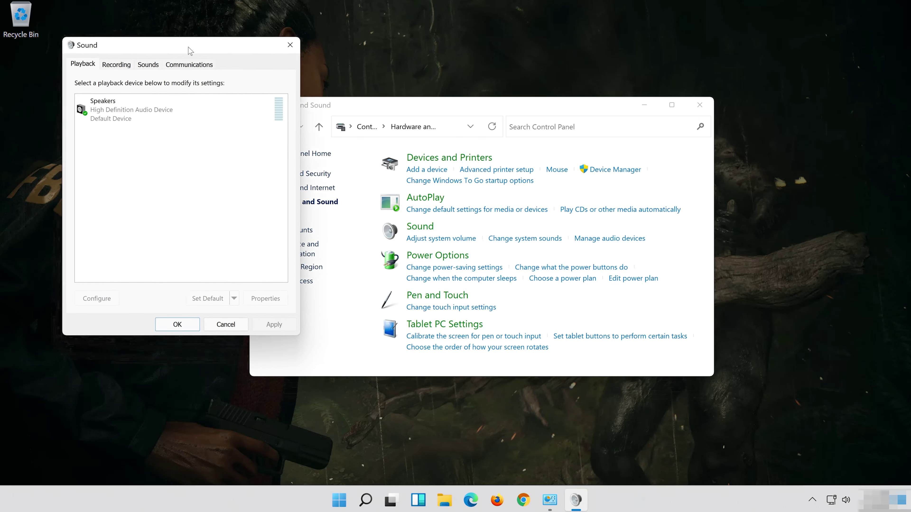
Open the Speakers playback device's properties and show its advanced settings.
left_click_drag(151, 36, 494, 87)
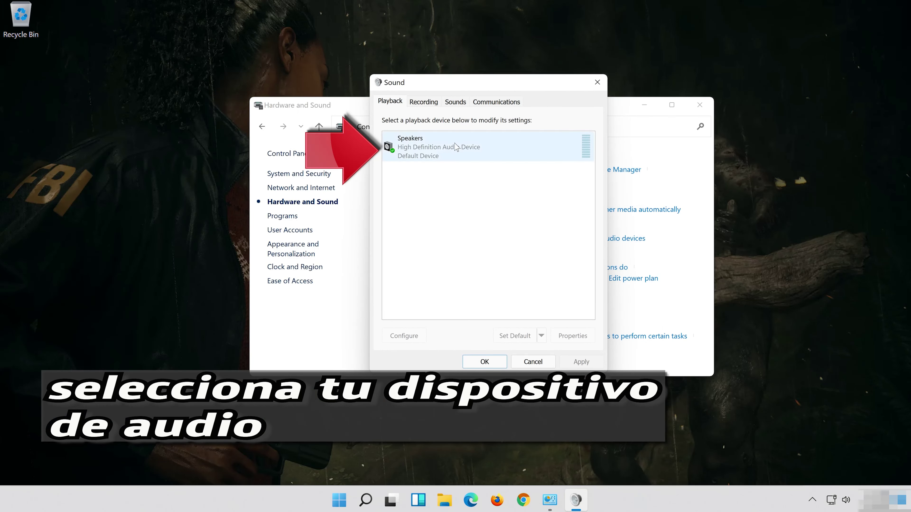
left_click(399, 145)
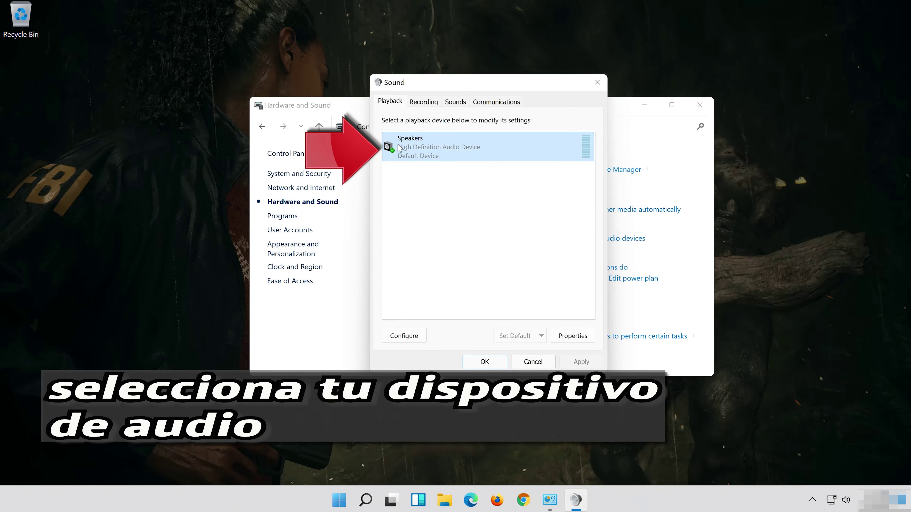
right_click(484, 157)
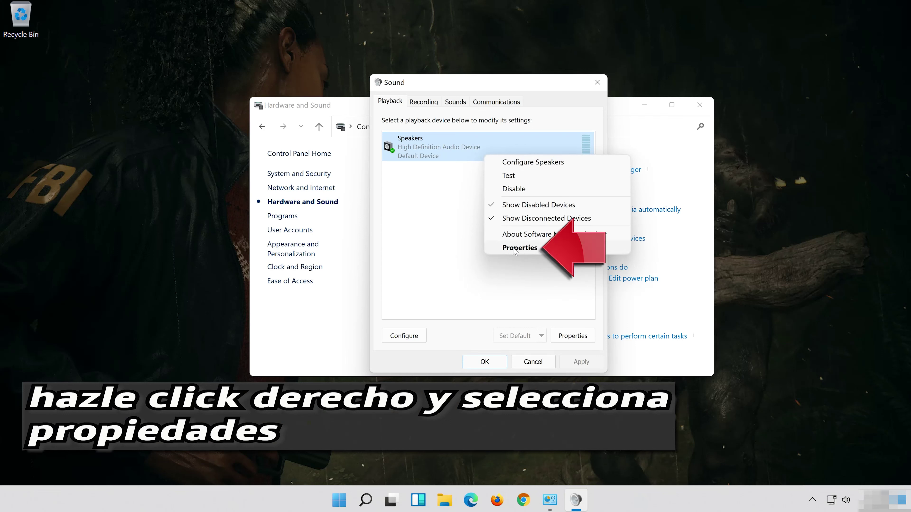
left_click(534, 248)
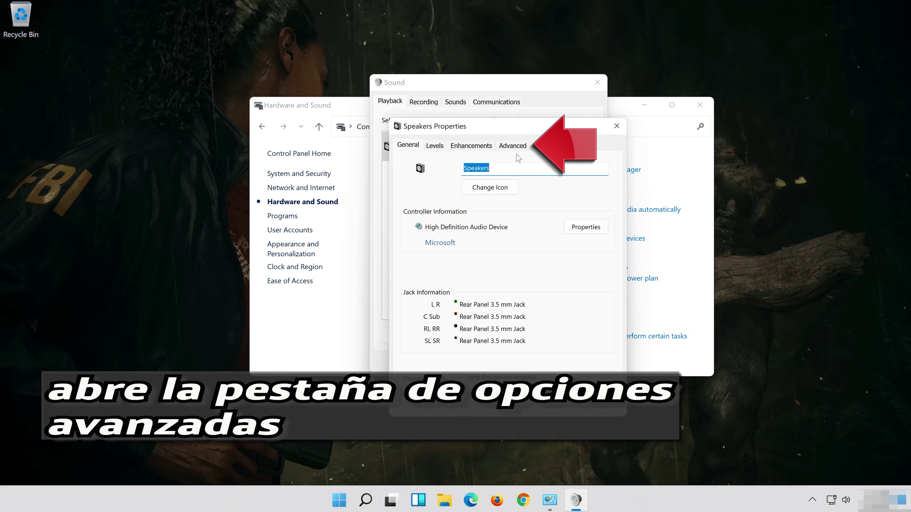
left_click(516, 146)
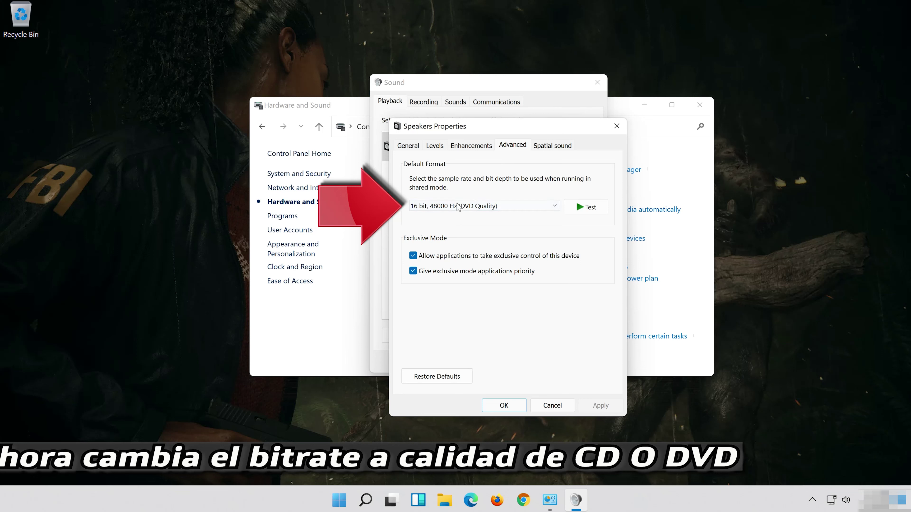
Set the speakers' default format to 16 bit, 48000 Hz (DVD Quality), accept the change, and close the sound and Control Panel windows.
left_click(464, 207)
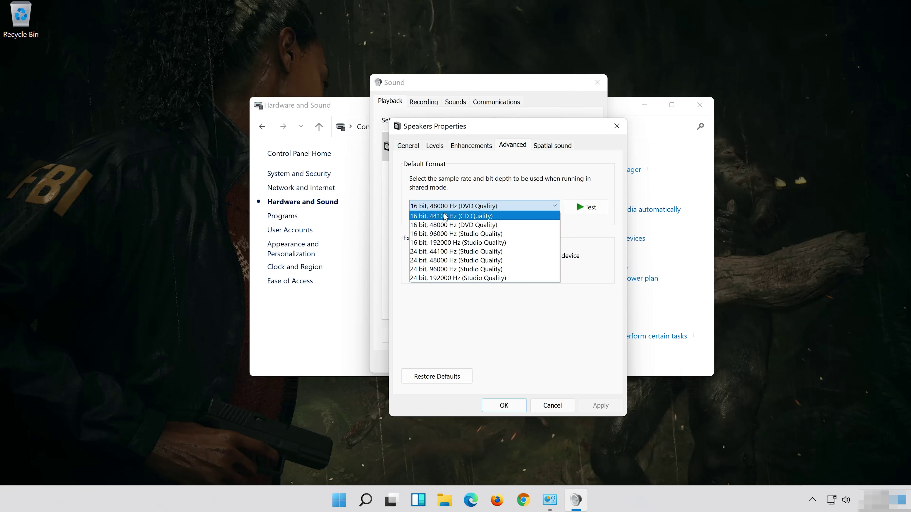
left_click(487, 226)
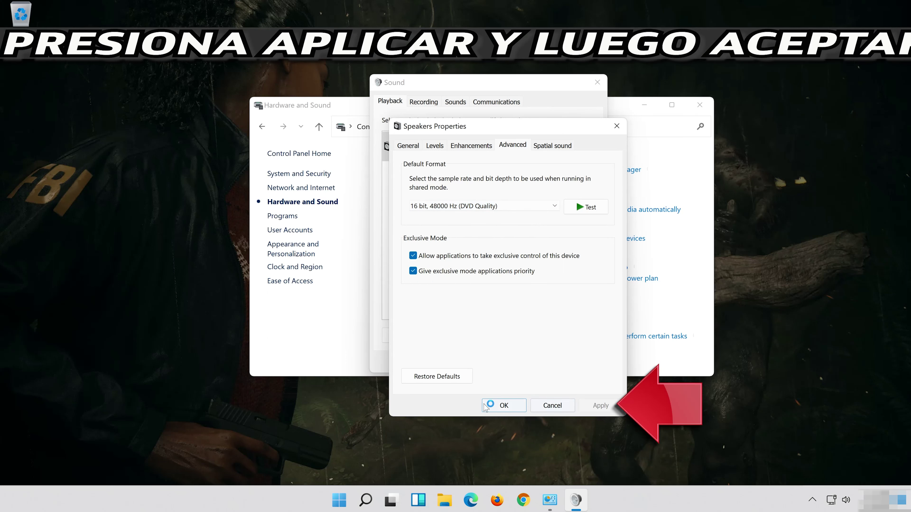
left_click(504, 405)
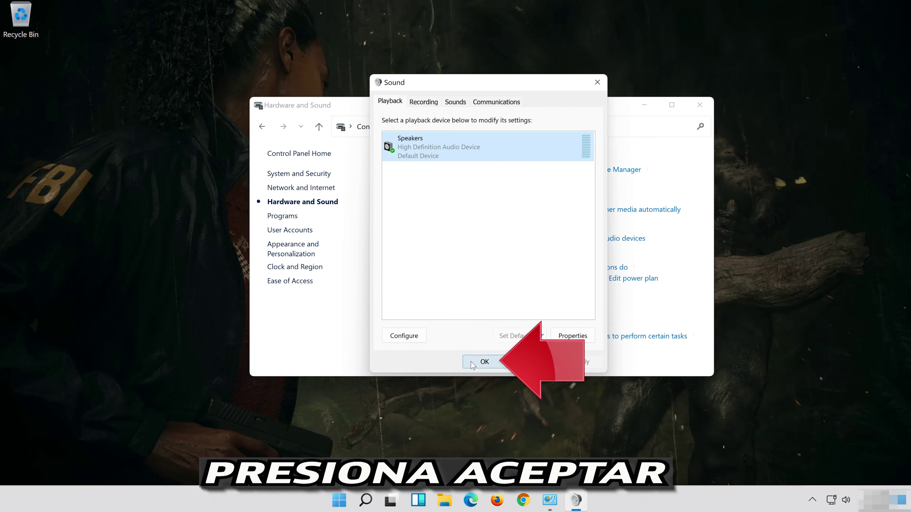
left_click(472, 364)
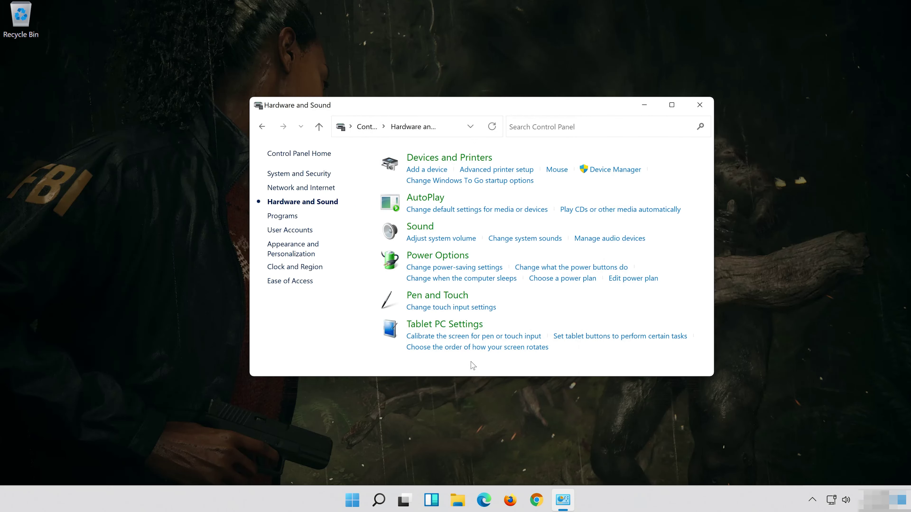
left_click(699, 105)
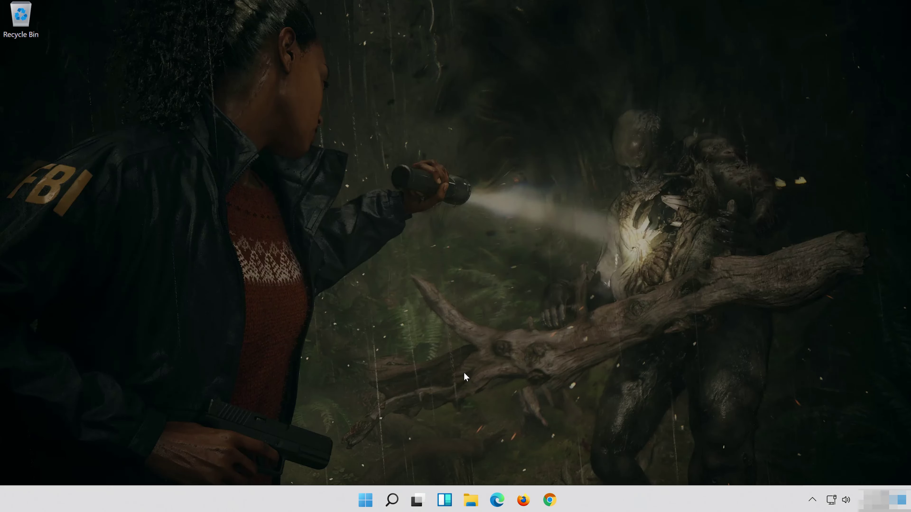
Search for the Control Panel and open its Sound settings under Hardware and Sound.
left_click(393, 500)
type("c")
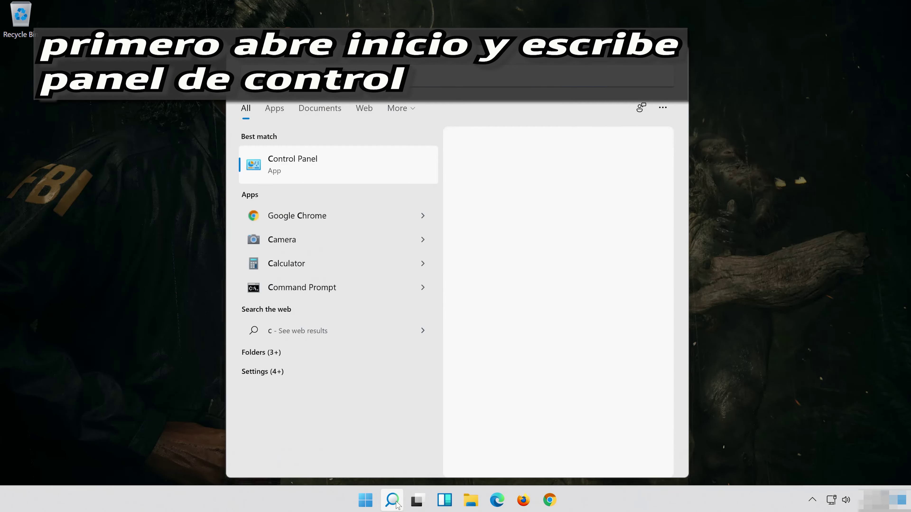
type("ontrol pa")
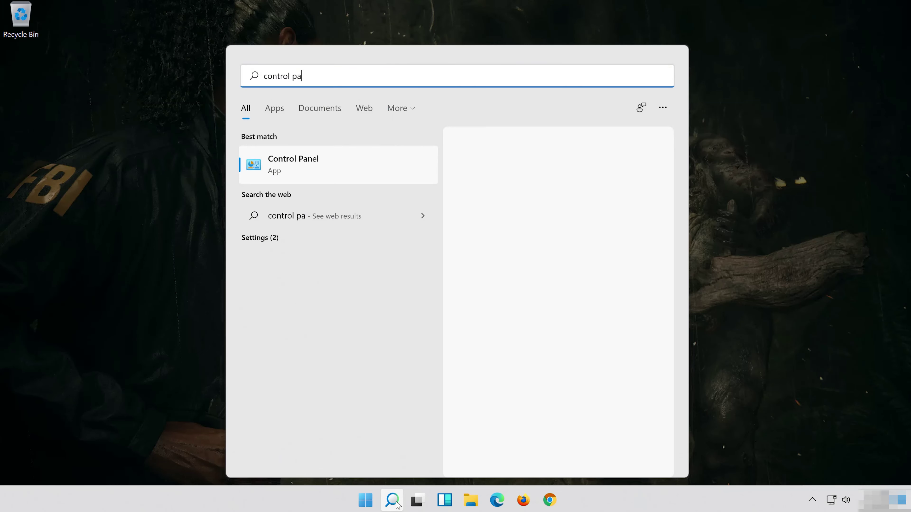
type("nel")
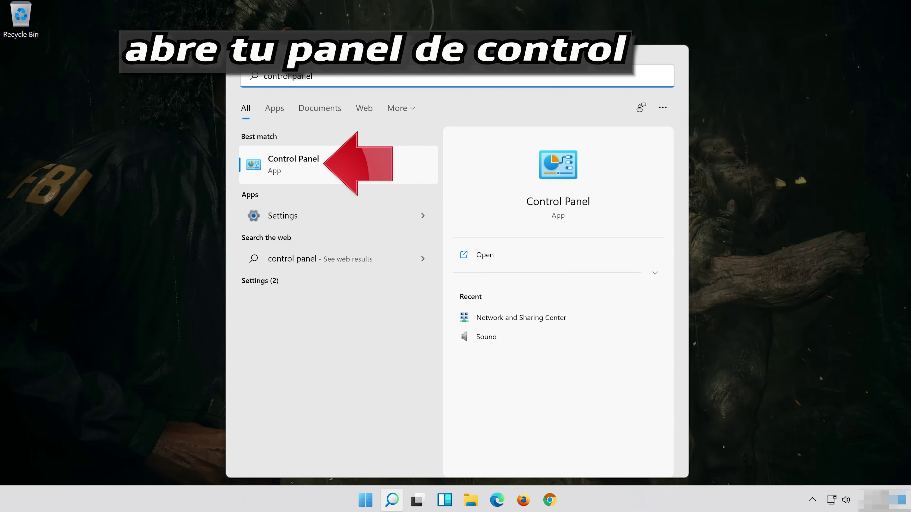
left_click(380, 166)
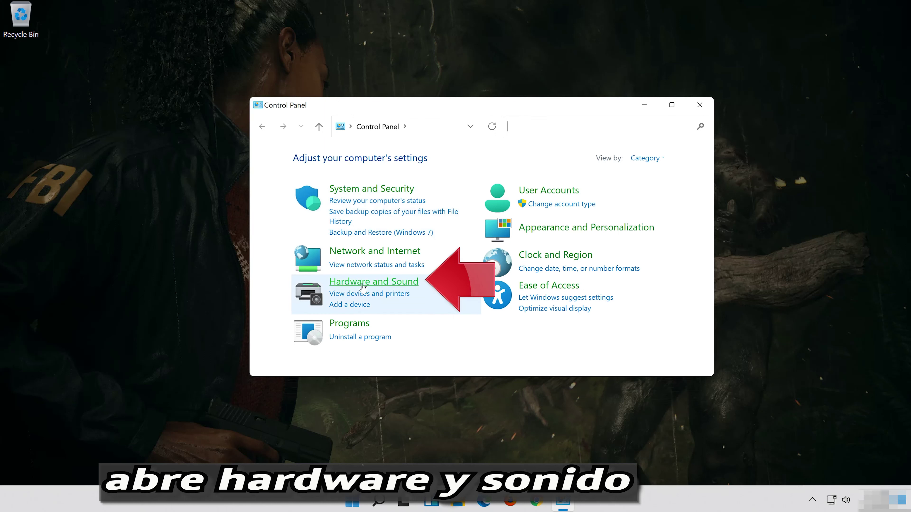
left_click(400, 285)
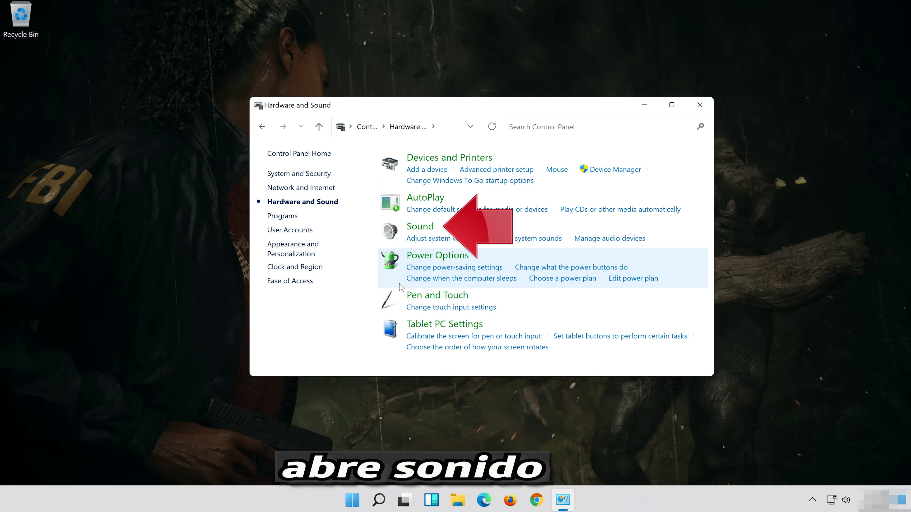
left_click(413, 233)
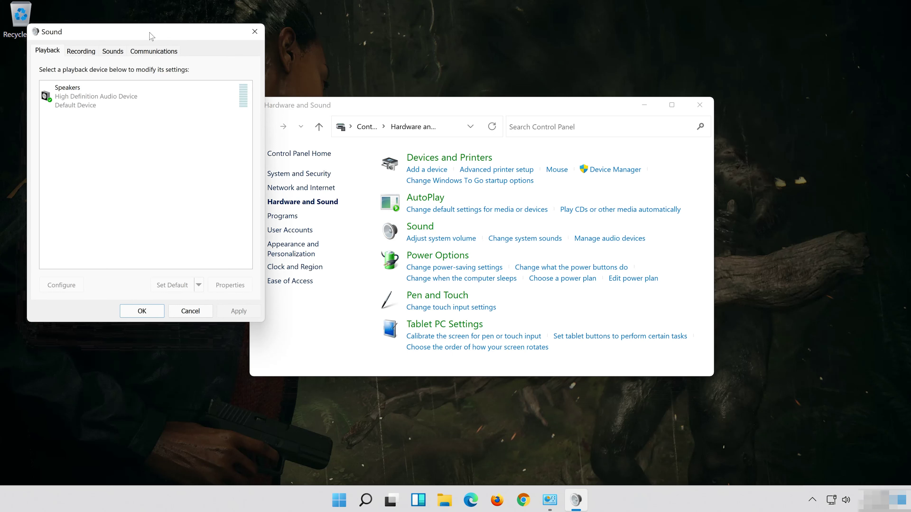
Bring up the advanced properties of the Speakers playback device.
left_click_drag(150, 36, 493, 87)
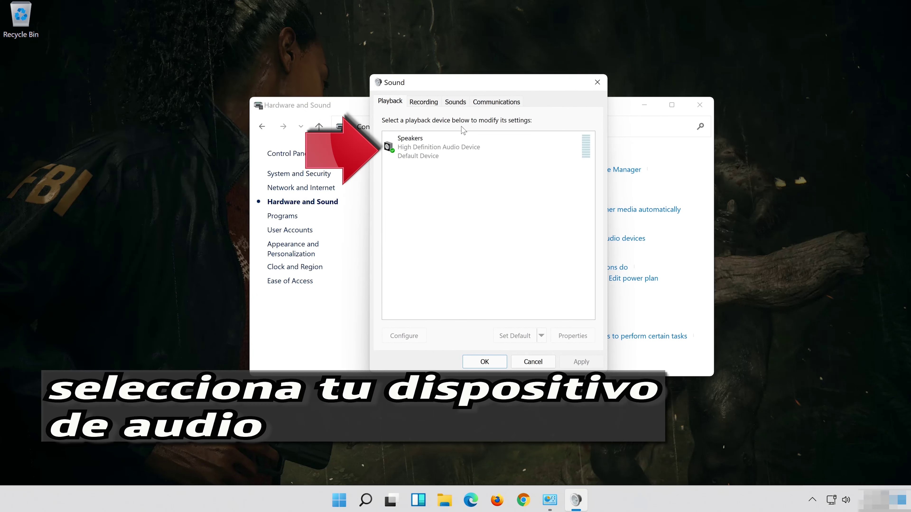
left_click(399, 146)
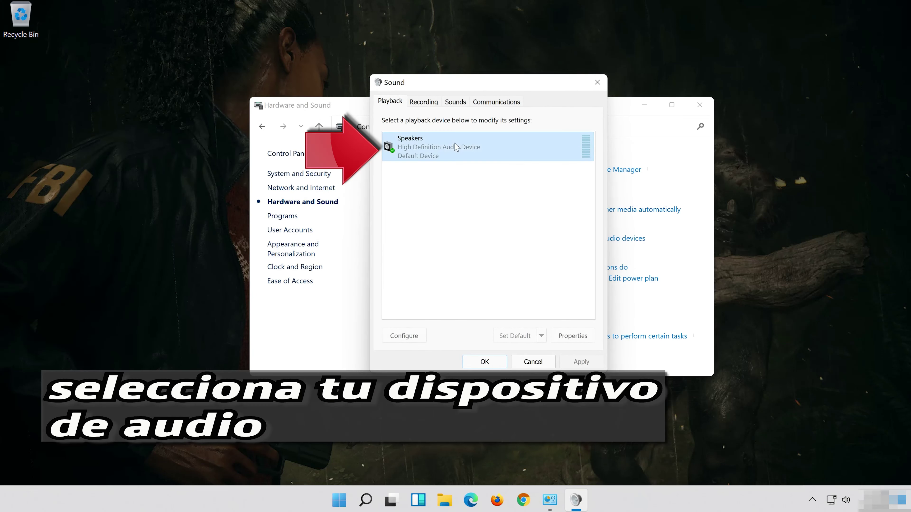
right_click(485, 158)
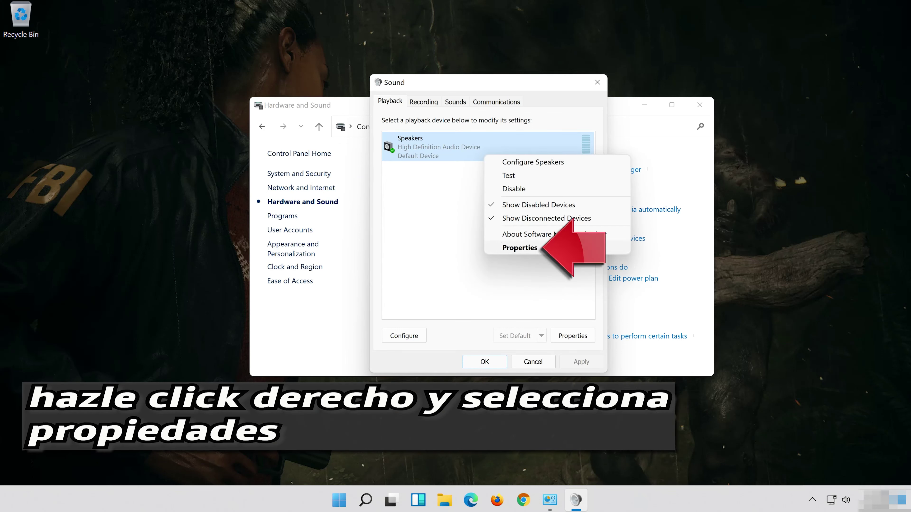
left_click(536, 248)
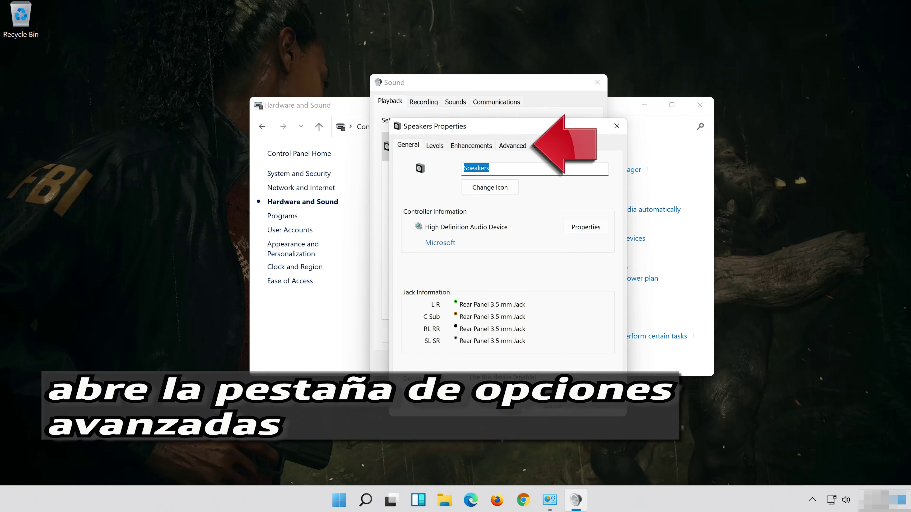
left_click(517, 144)
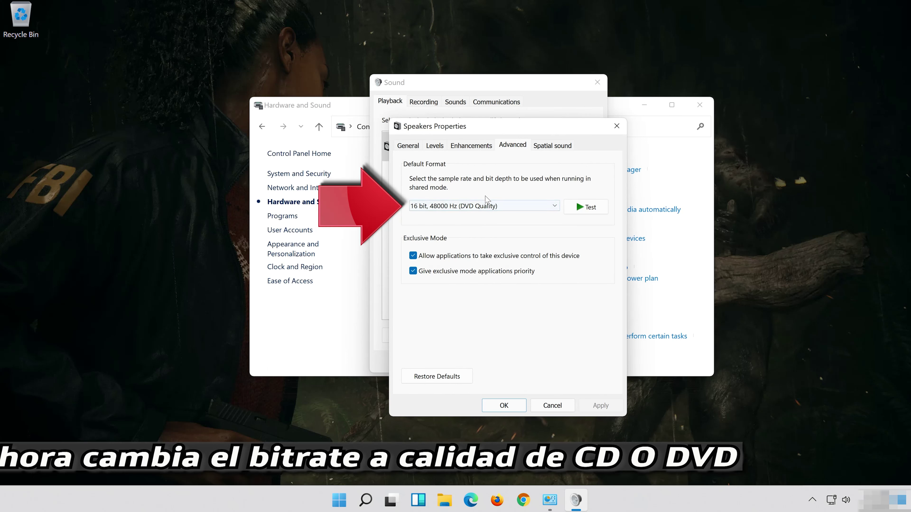
Choose 16 bit, 48000 Hz (DVD Quality) as the speakers' default format and confirm the device and sound settings.
left_click(463, 206)
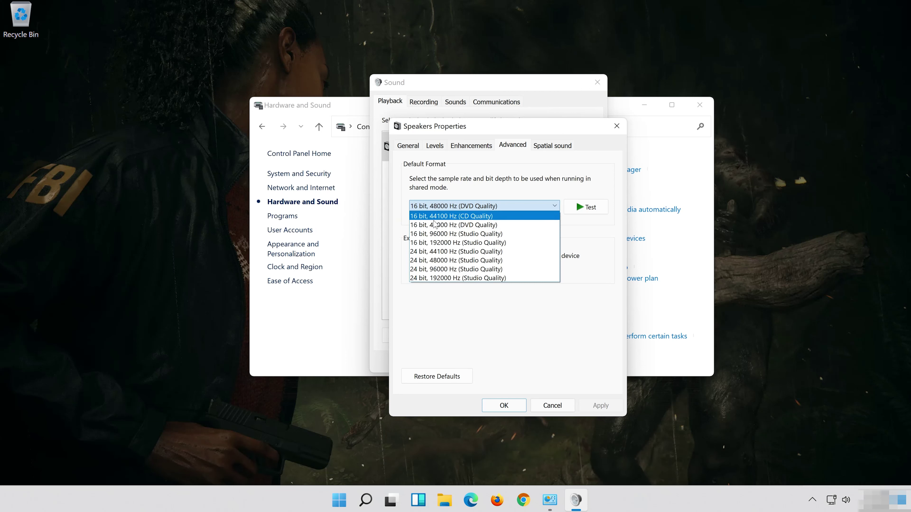
left_click(490, 226)
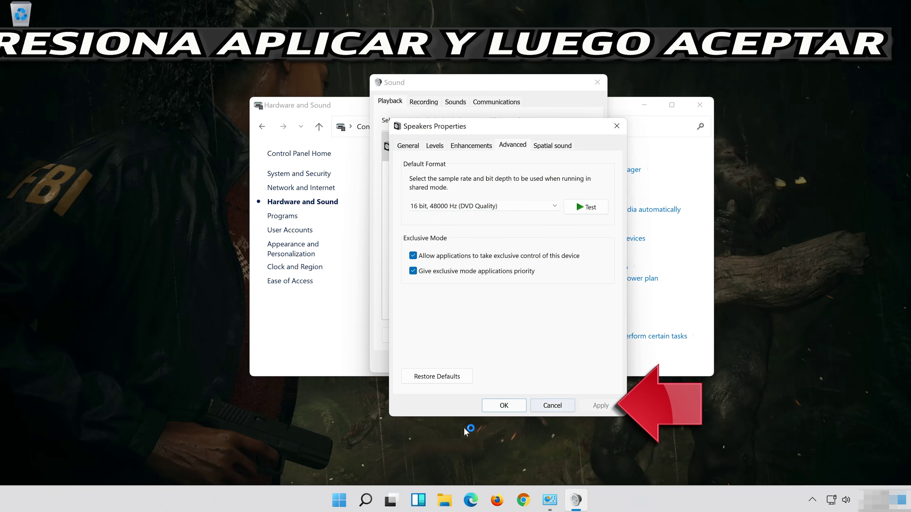
left_click(501, 411)
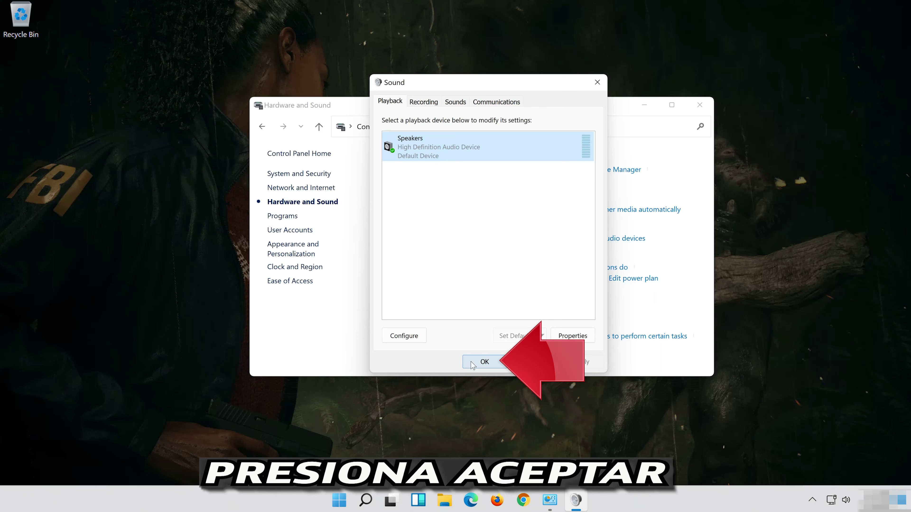
left_click(472, 363)
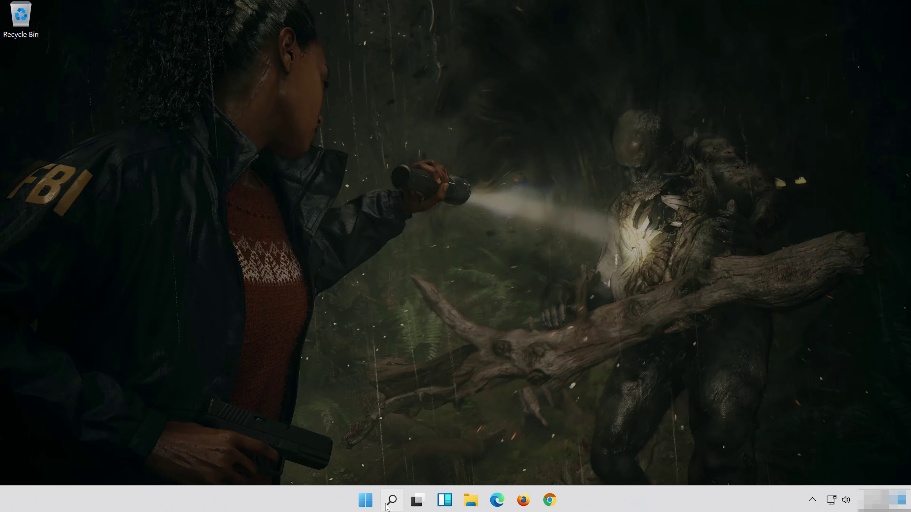
Search for Device Manager, open it, and move its window to the middle of the desktop.
left_click(387, 504)
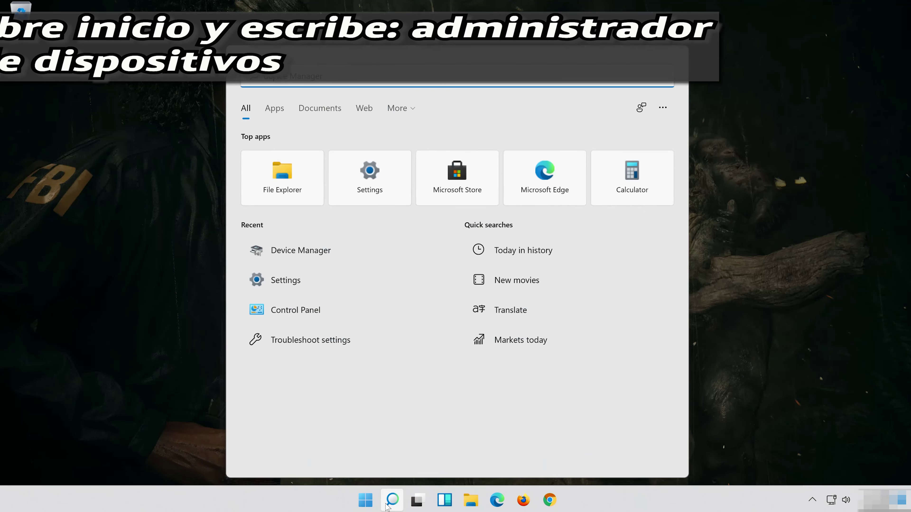
type("device manager")
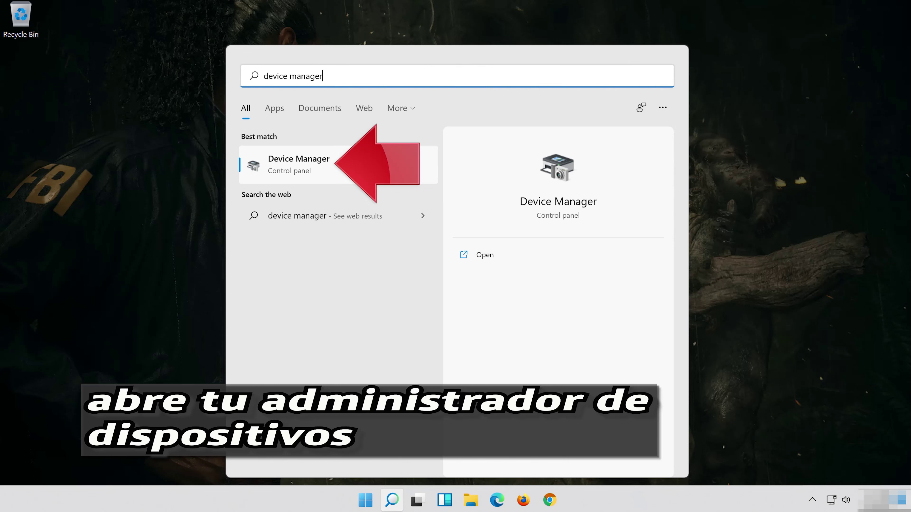
left_click(340, 171)
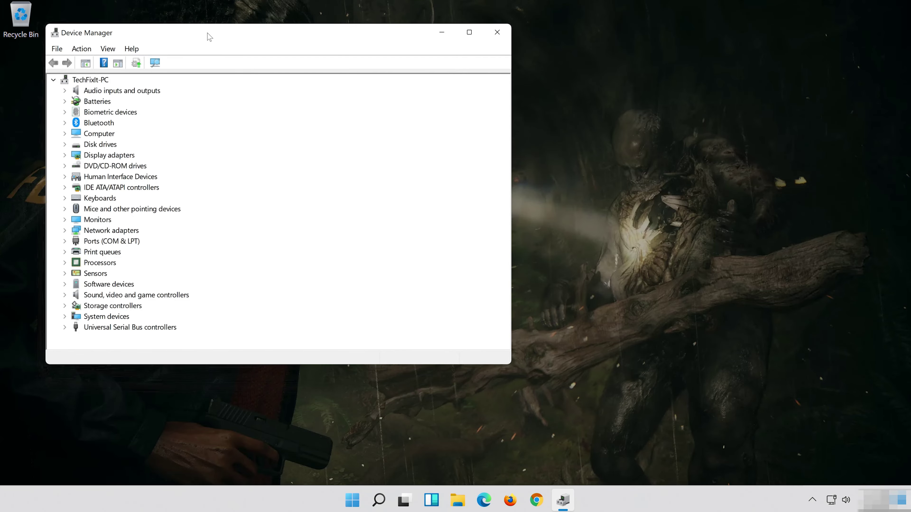
left_click_drag(210, 37, 443, 71)
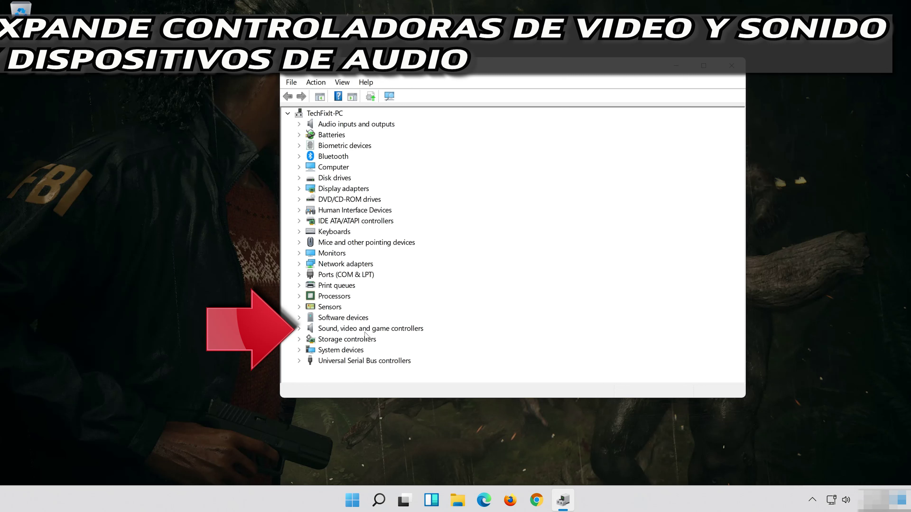
Open the driver update wizard from the driver properties of the High Definition Audio Device under Sound, video and game controllers.
left_click(298, 328)
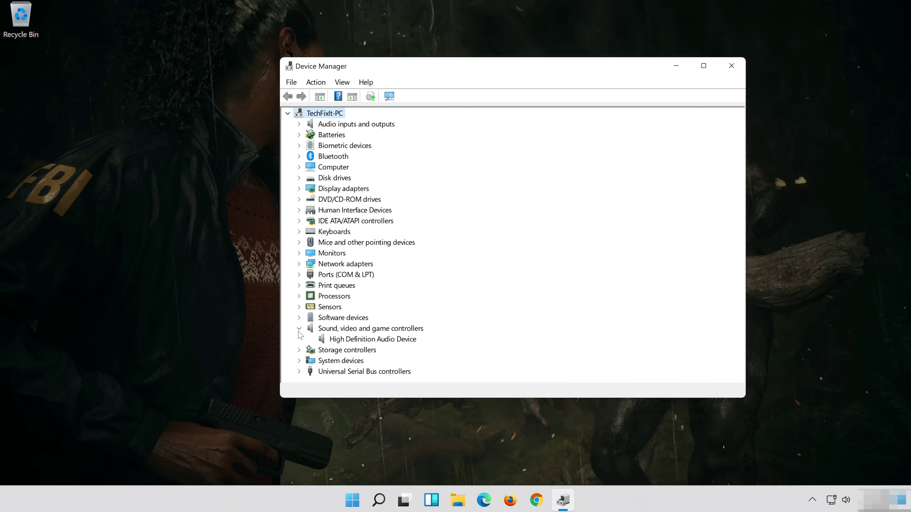
left_click(337, 343)
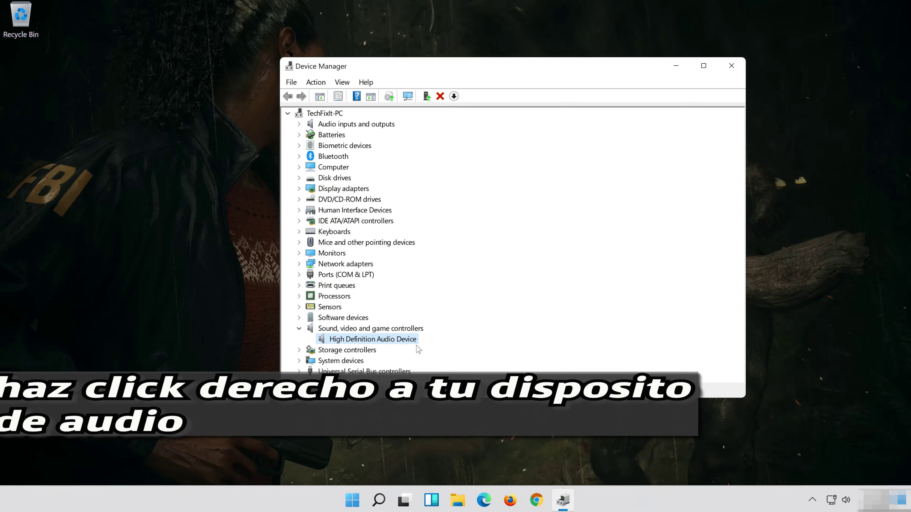
right_click(407, 345)
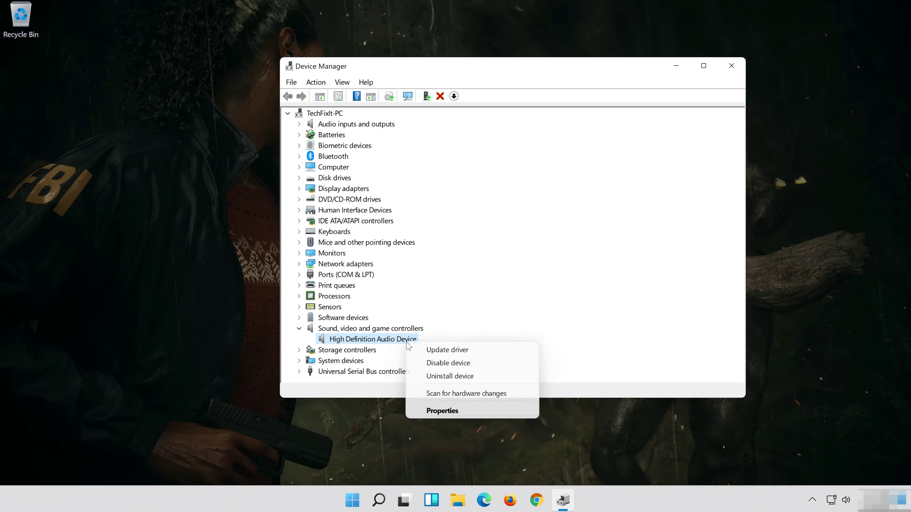
left_click(477, 411)
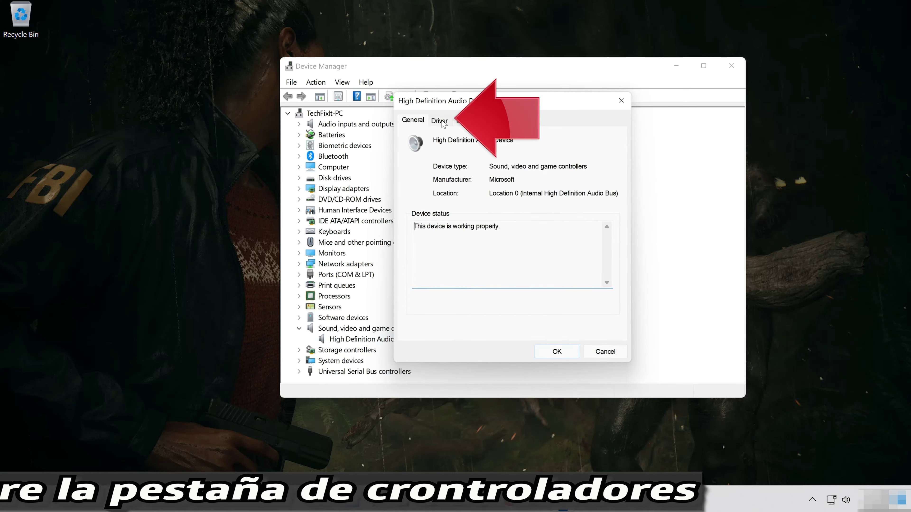
left_click(437, 120)
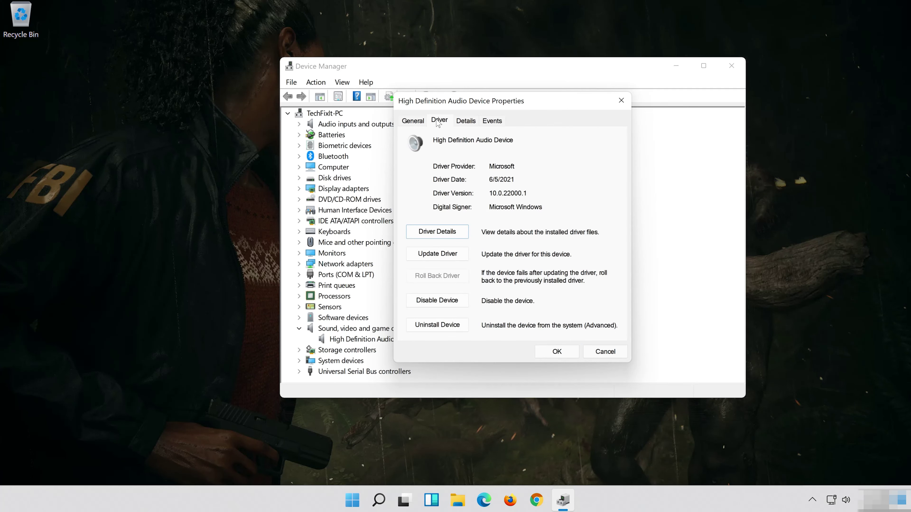
left_click(438, 254)
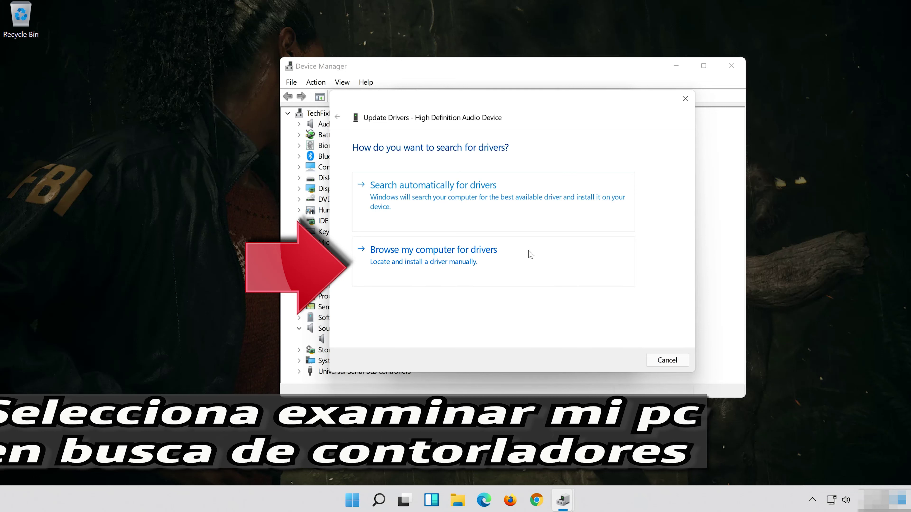
Install the High Definition Audio Device driver picked from the list of available drivers on the computer, accepting the compatibility warning.
left_click(492, 265)
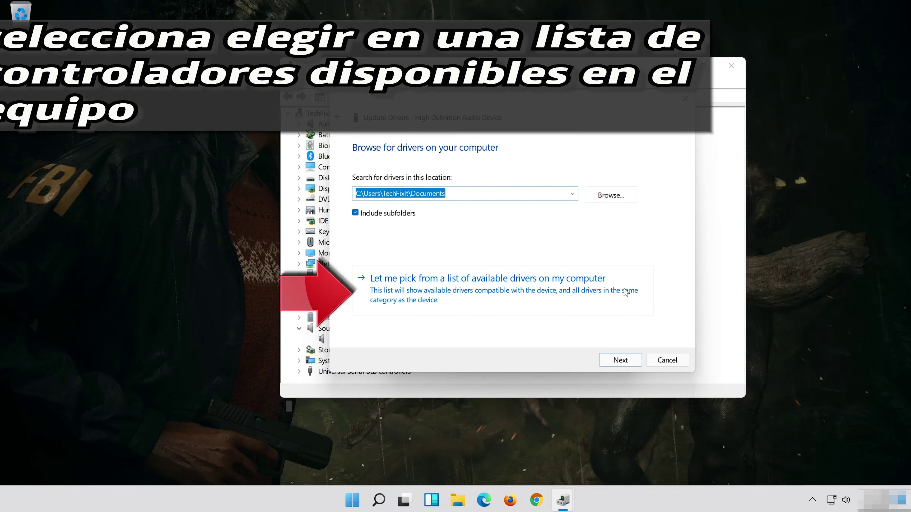
left_click(445, 300)
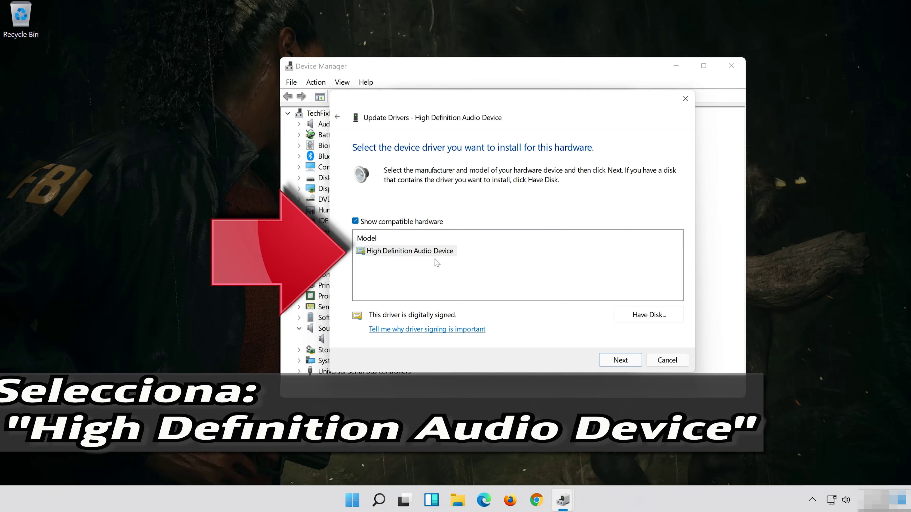
left_click(393, 253)
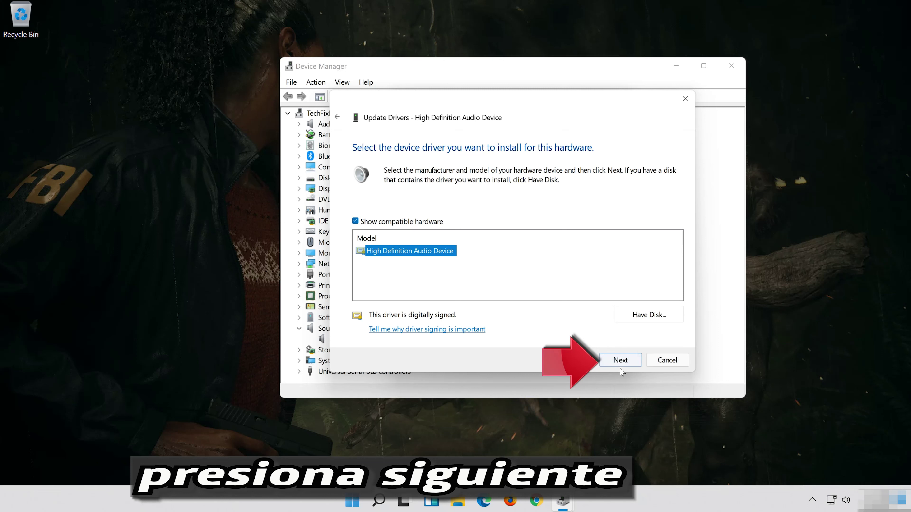
left_click(623, 364)
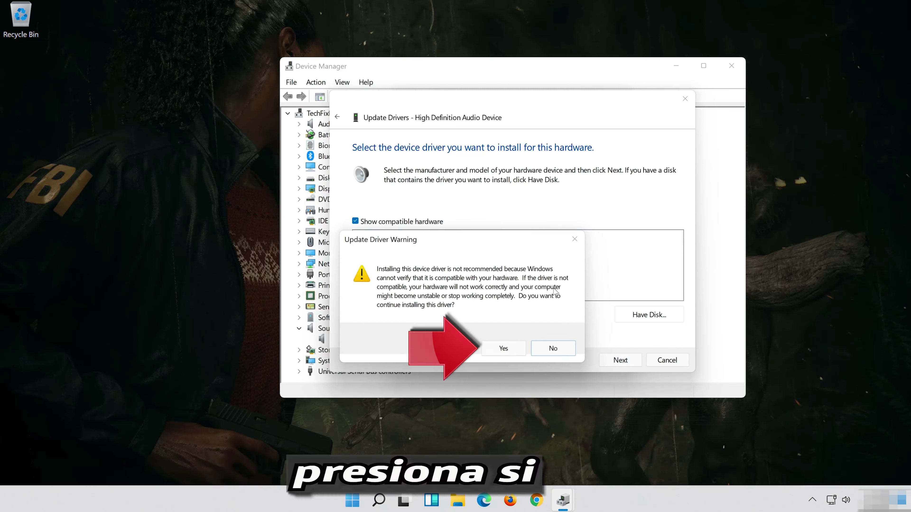
left_click(504, 349)
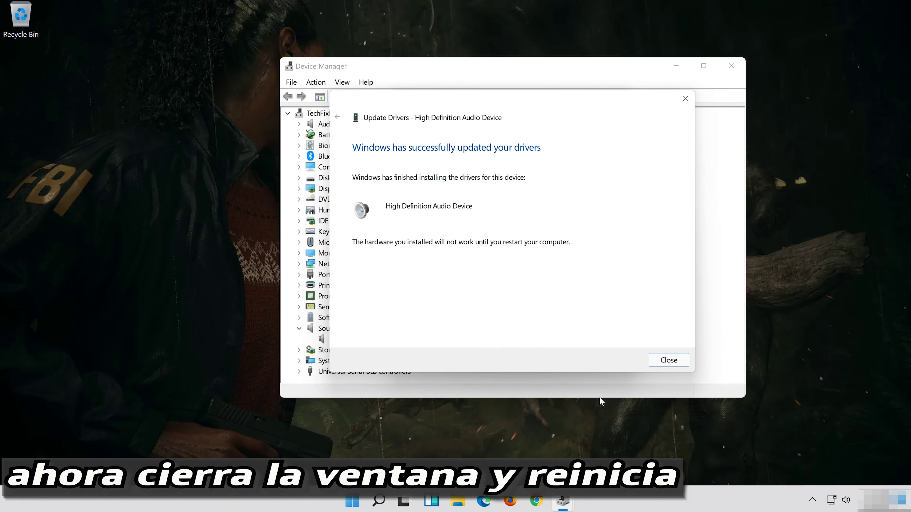
Close the update wizard and the audio device's properties, and agree to restart the computer.
left_click(669, 360)
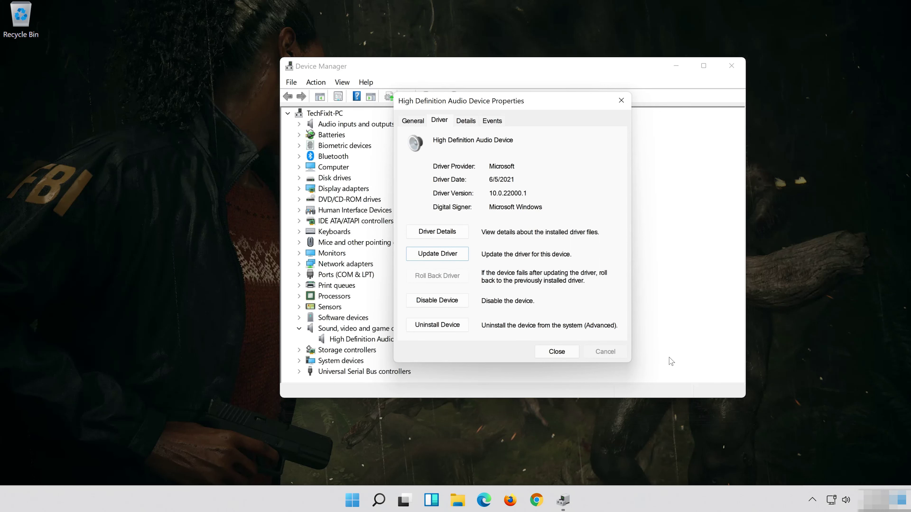
left_click(556, 353)
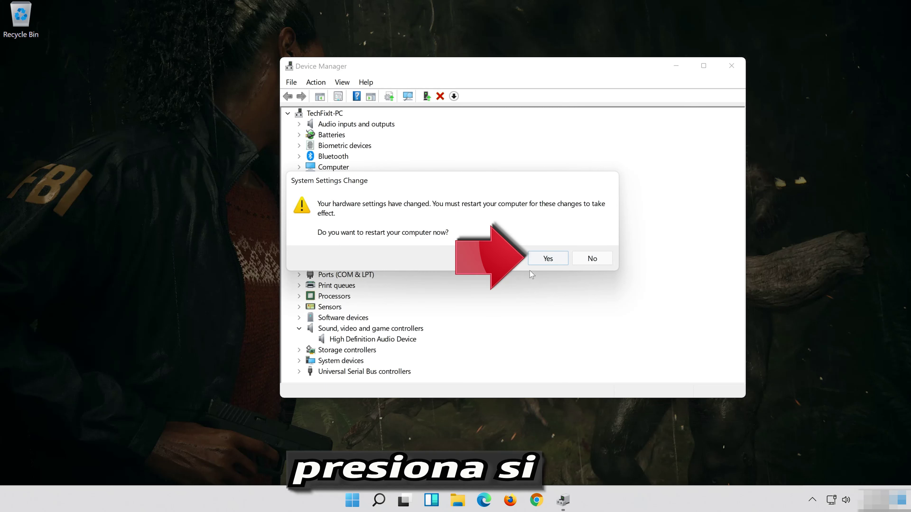
left_click(548, 258)
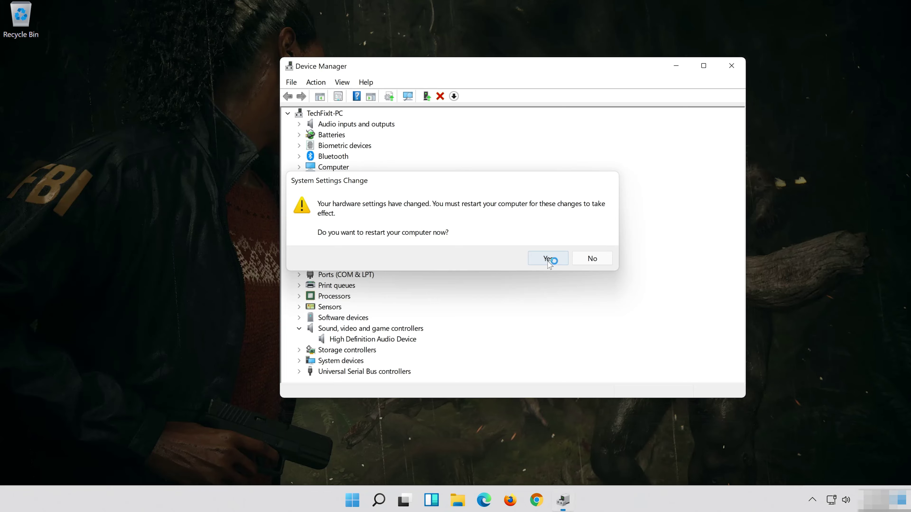